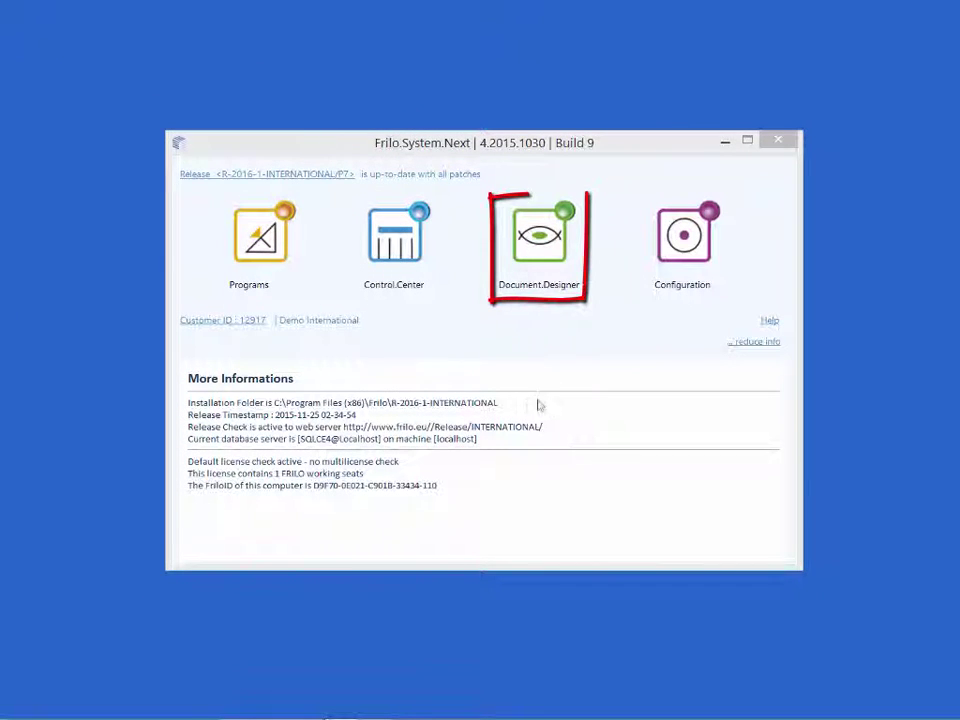
- Launch Document Designer and insert the existing GEO-001 Building Model item after the table of contents
click(533, 250)
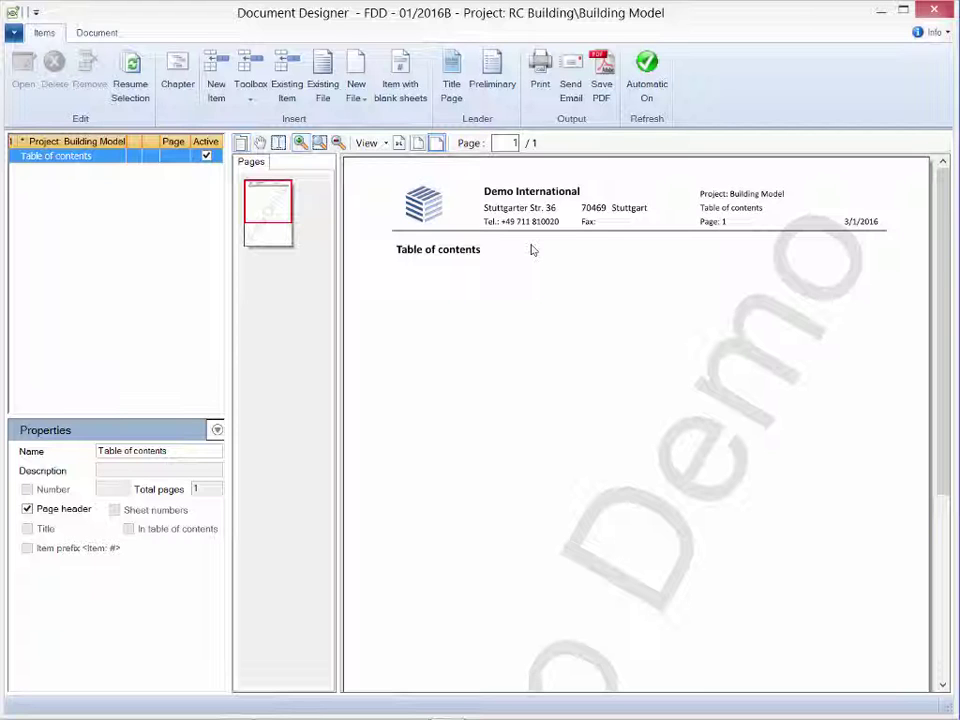
click(289, 88)
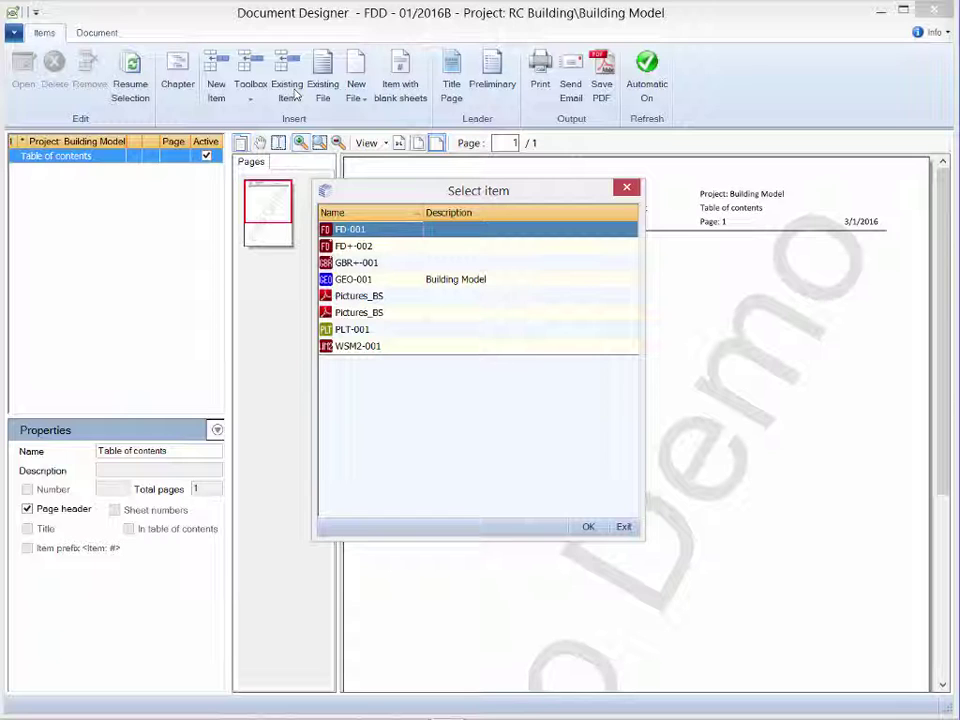
click(362, 279)
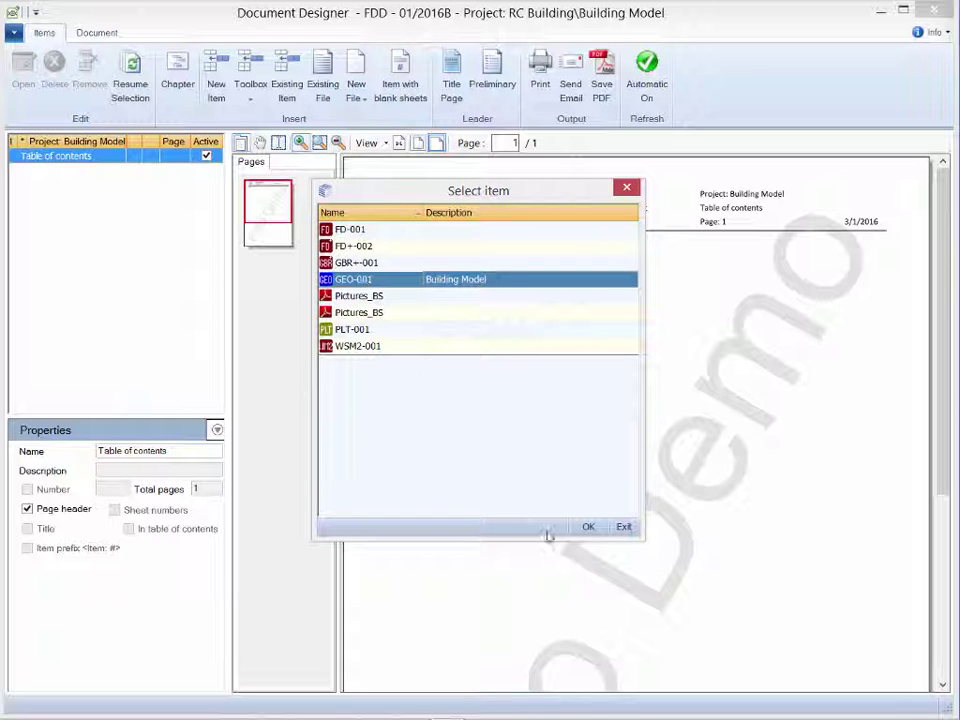
click(588, 527)
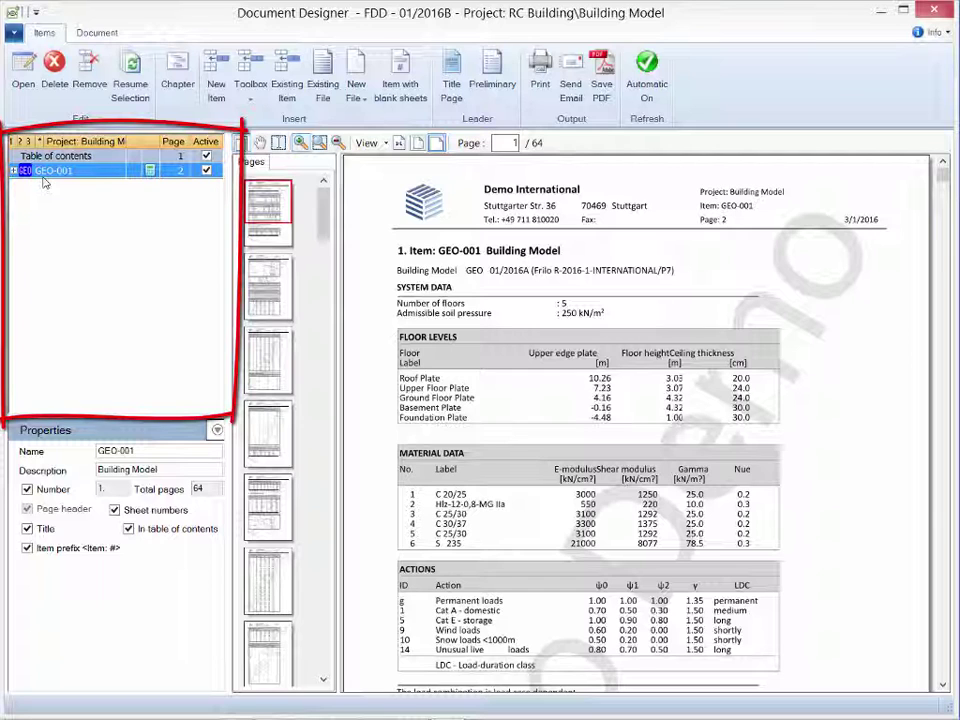
- Use Title Page-Frilo.doc as the title page and Introduction.Doc as preliminary remarks, then insert FD+-002
click(450, 86)
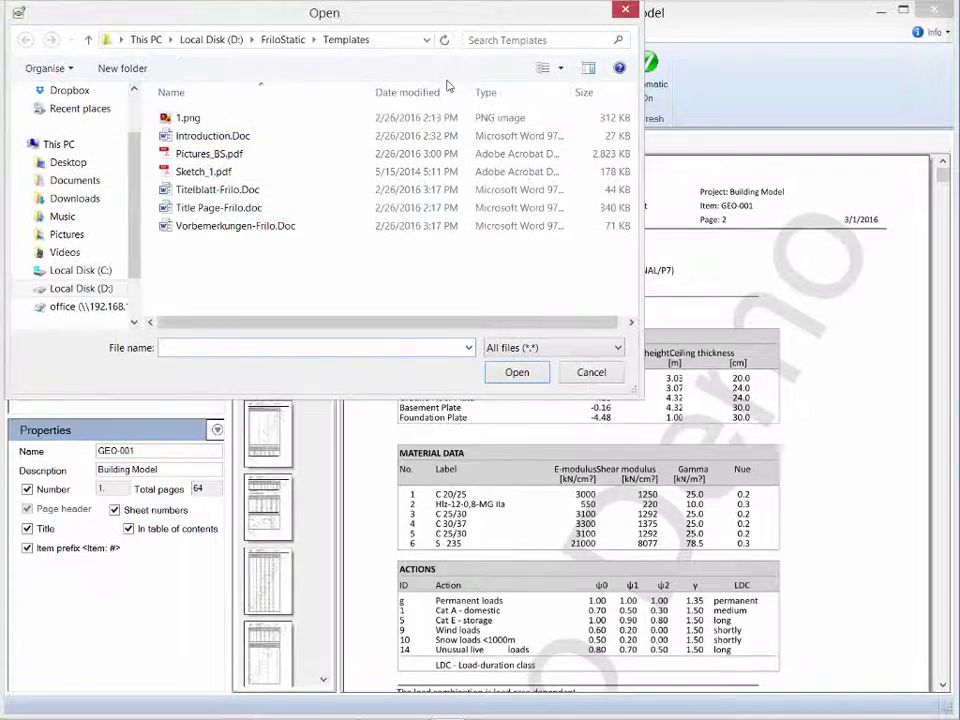
double_click(248, 208)
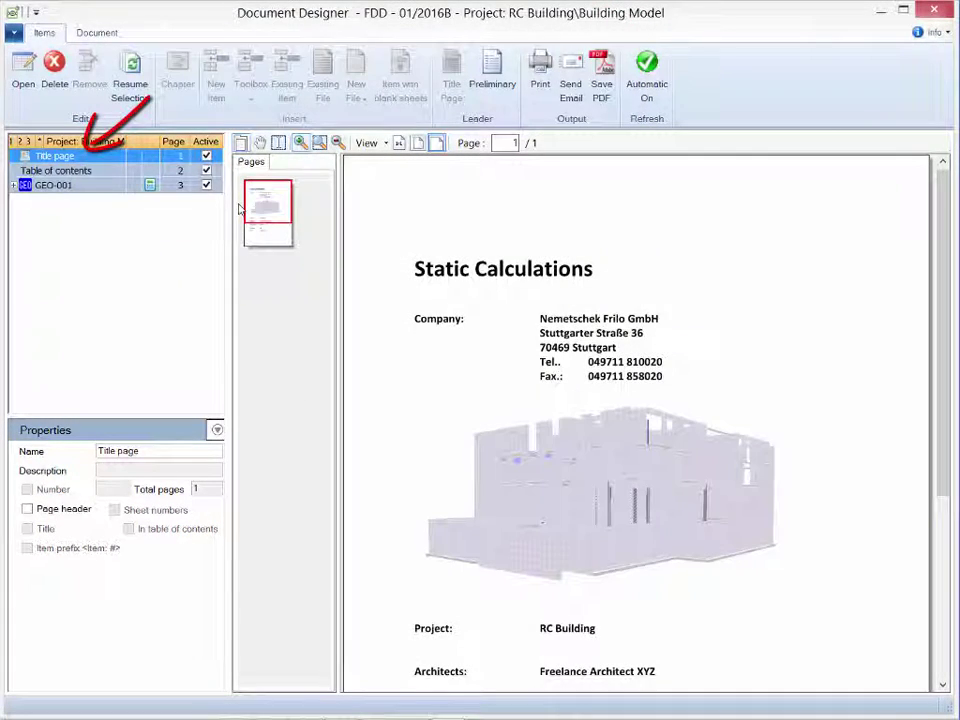
click(450, 86)
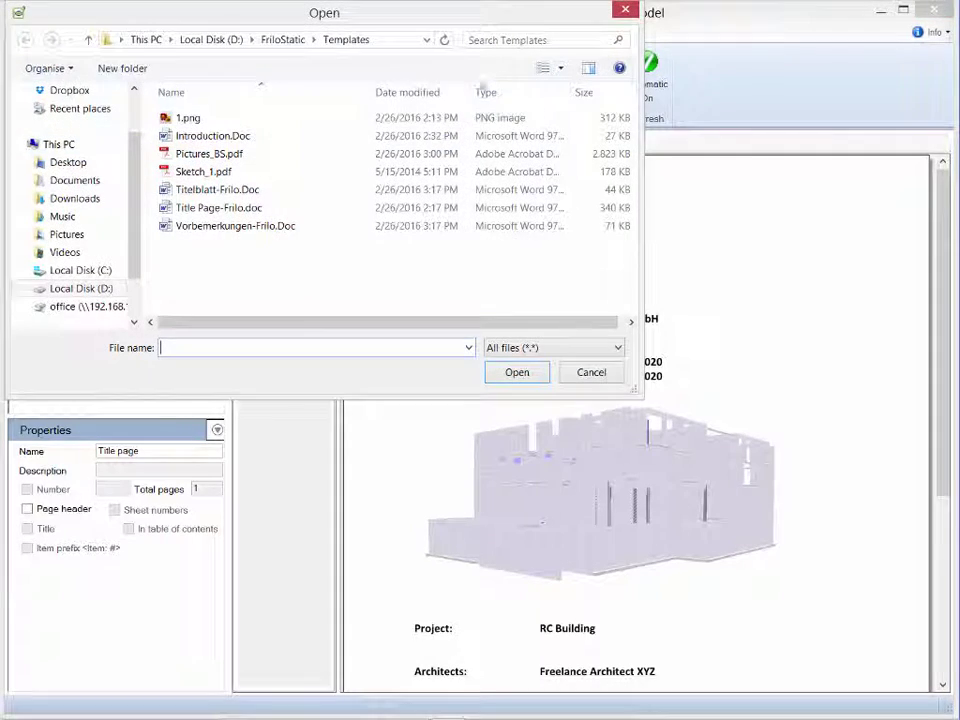
double_click(256, 141)
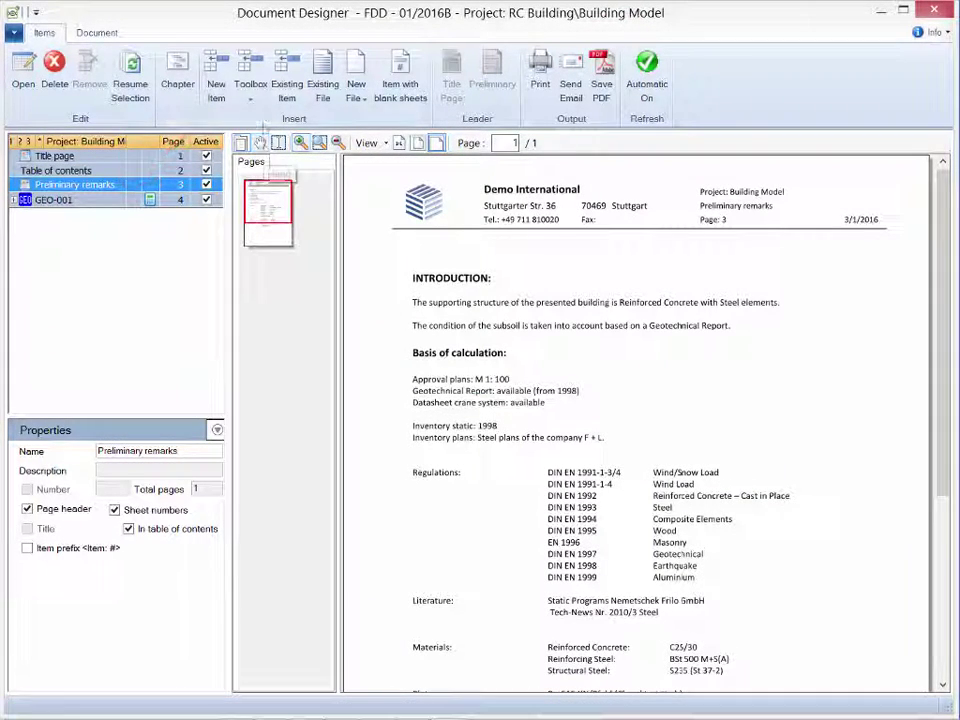
click(288, 88)
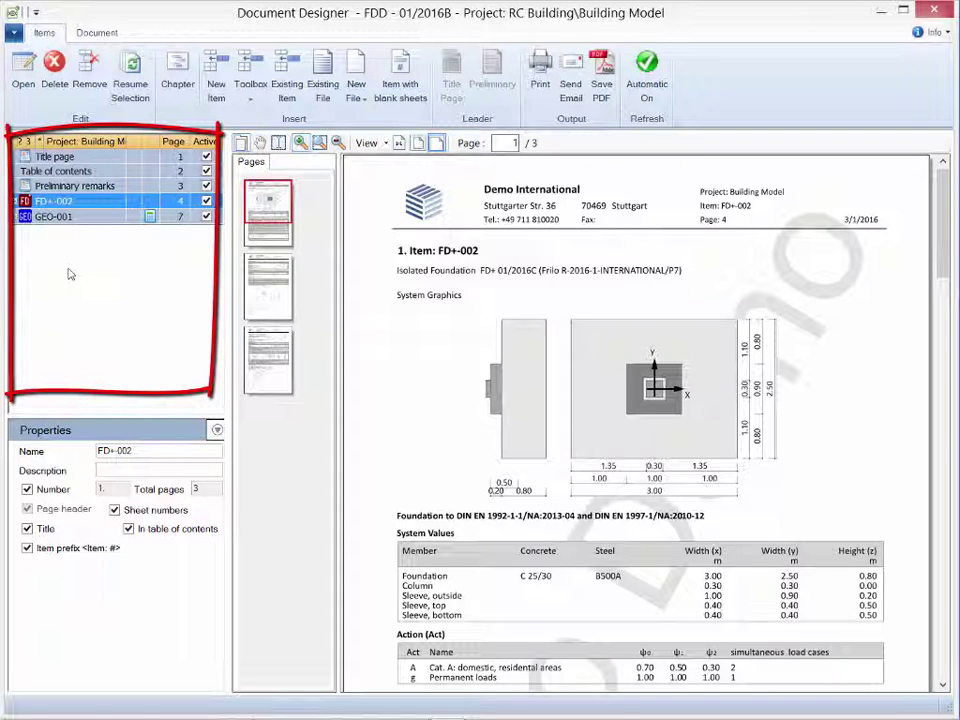
- Create a chapter named 'Foundation' and drag the FD+-002 item into it
click(183, 86)
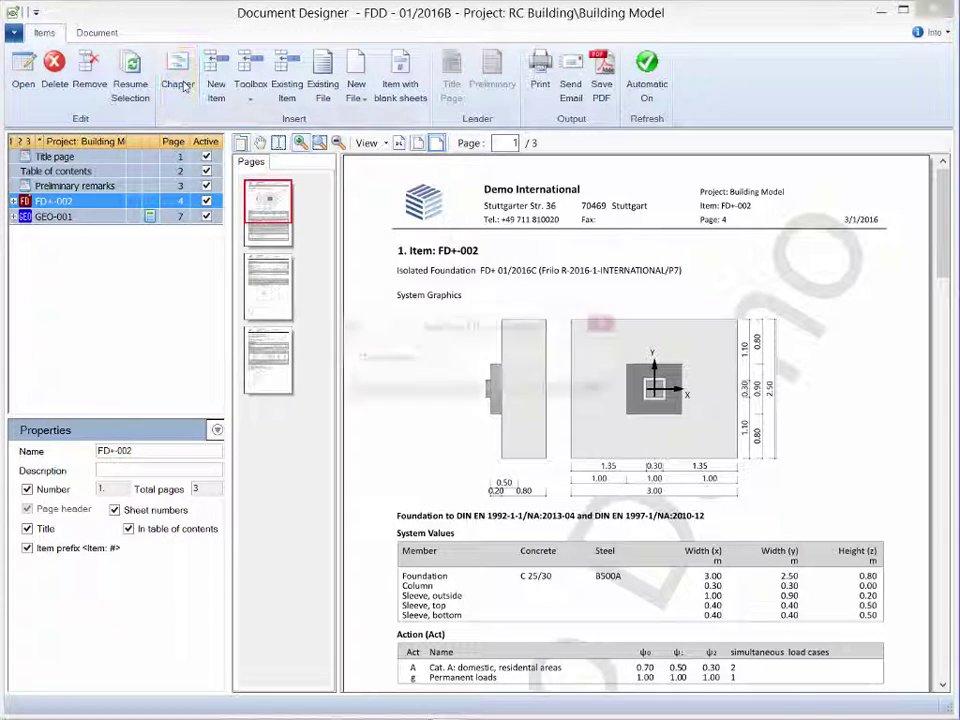
text(Fo)
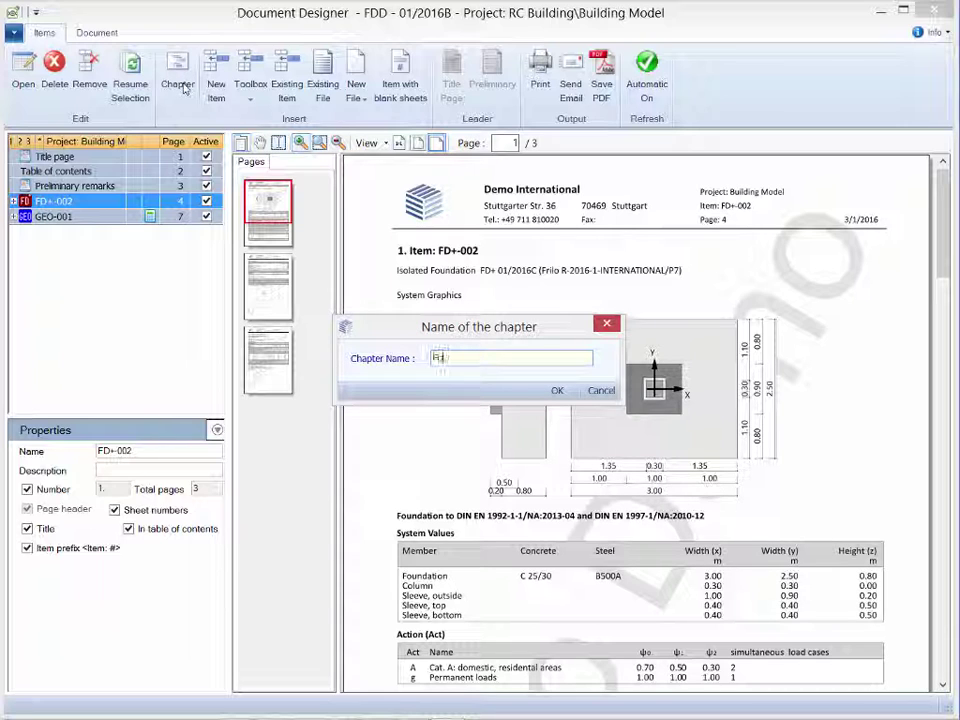
text(undation)
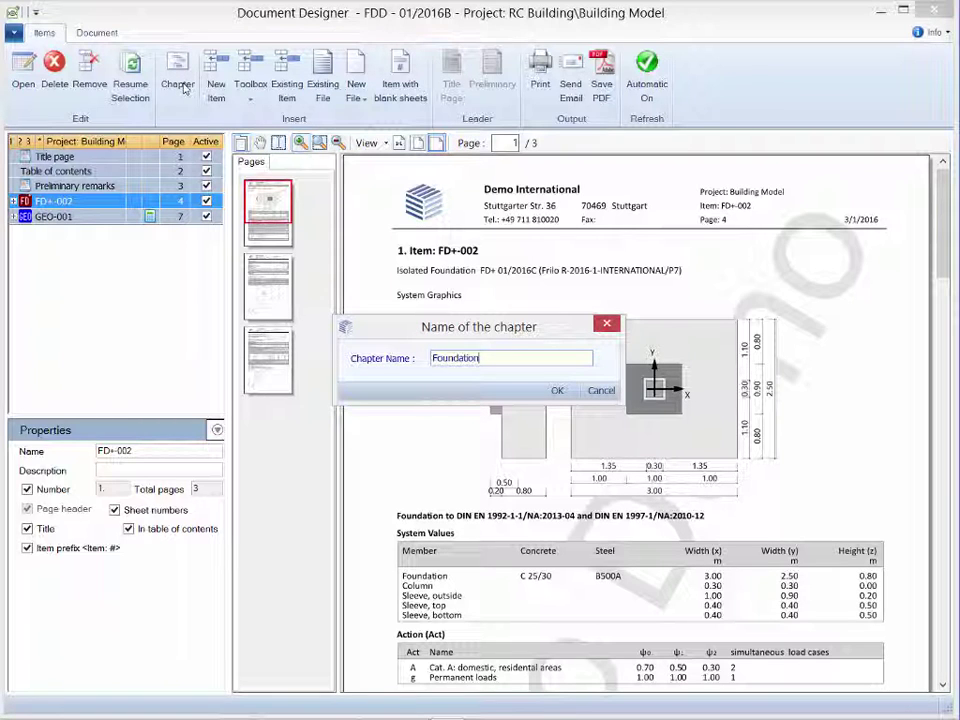
click(557, 390)
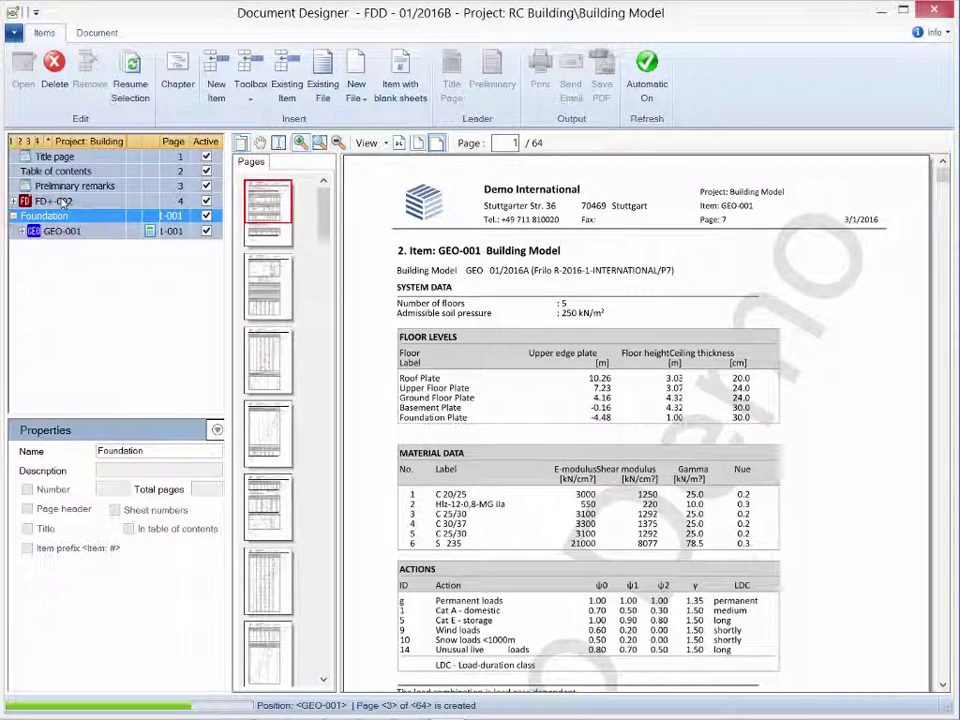
click(62, 203)
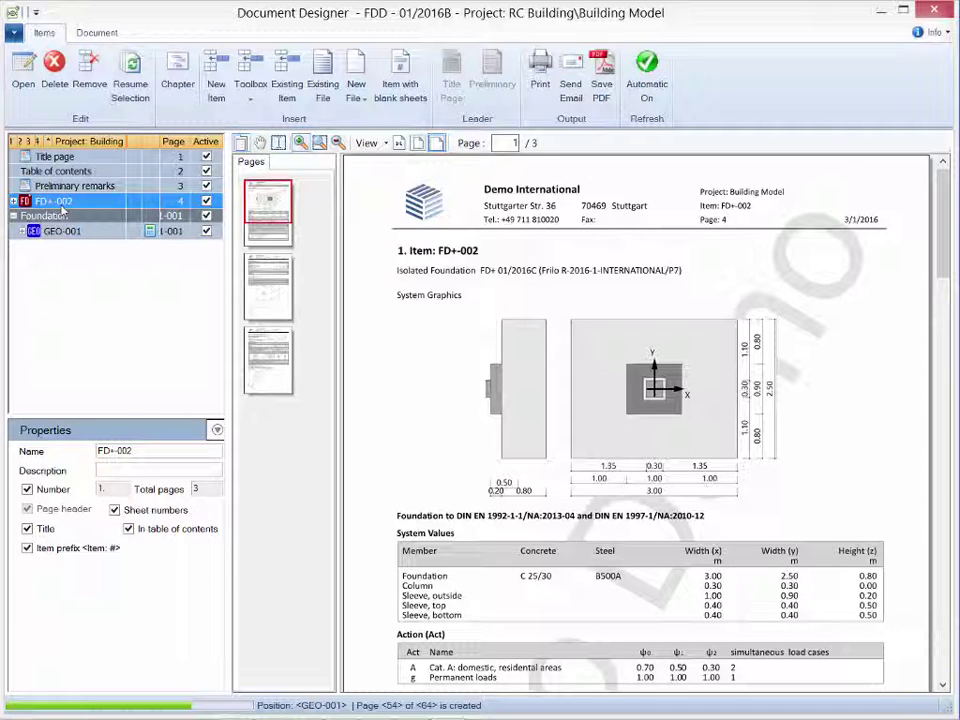
mouse_move(62, 203)
mouse_down()
mouse_move(58, 231)
mouse_move(57, 203)
mouse_up()
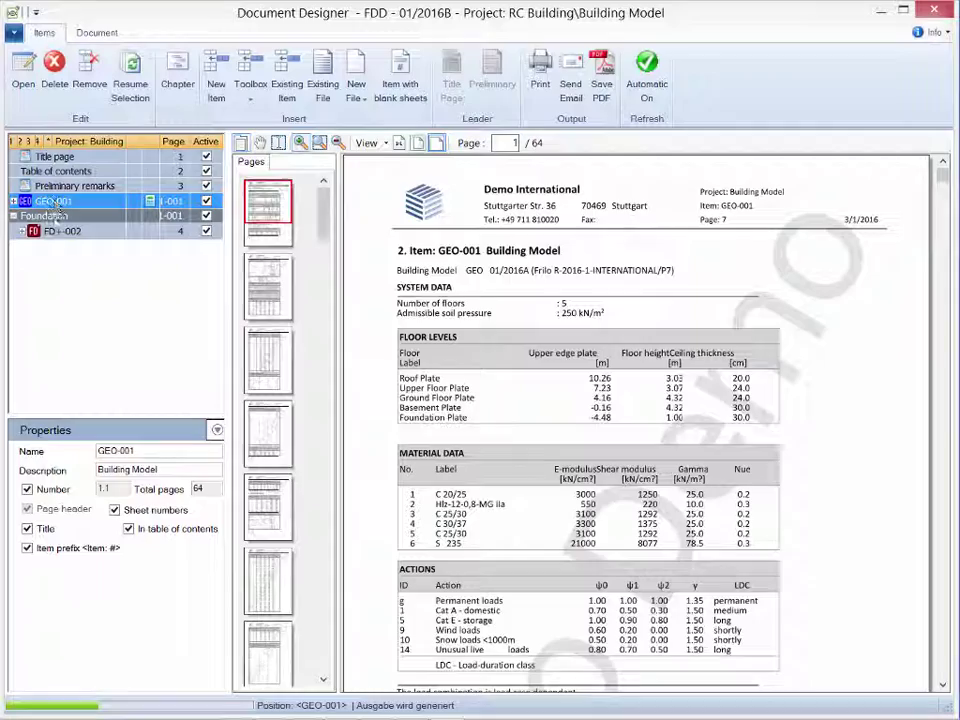
- Insert Pictures_BS.pdf after FD+-002 in the Foundation chapter and mark it Active
click(60, 231)
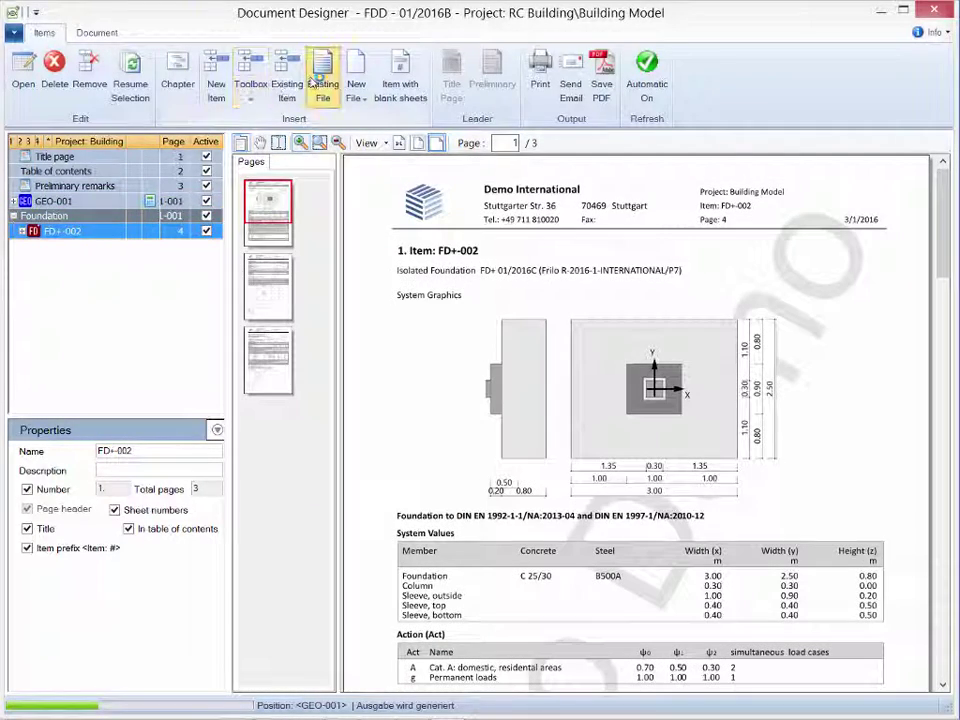
click(321, 88)
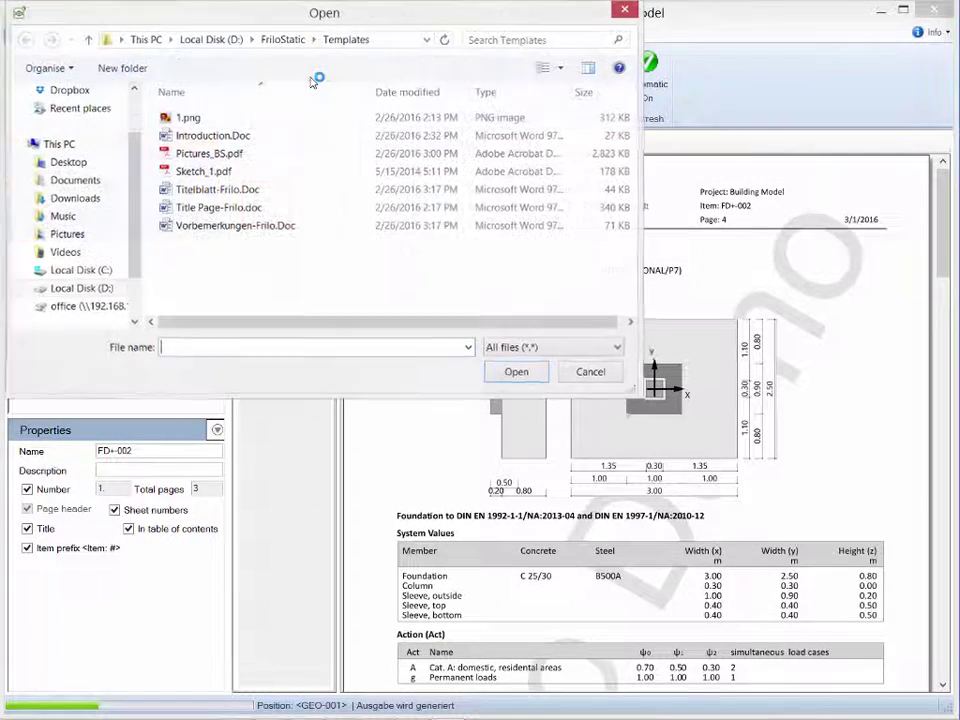
double_click(205, 154)
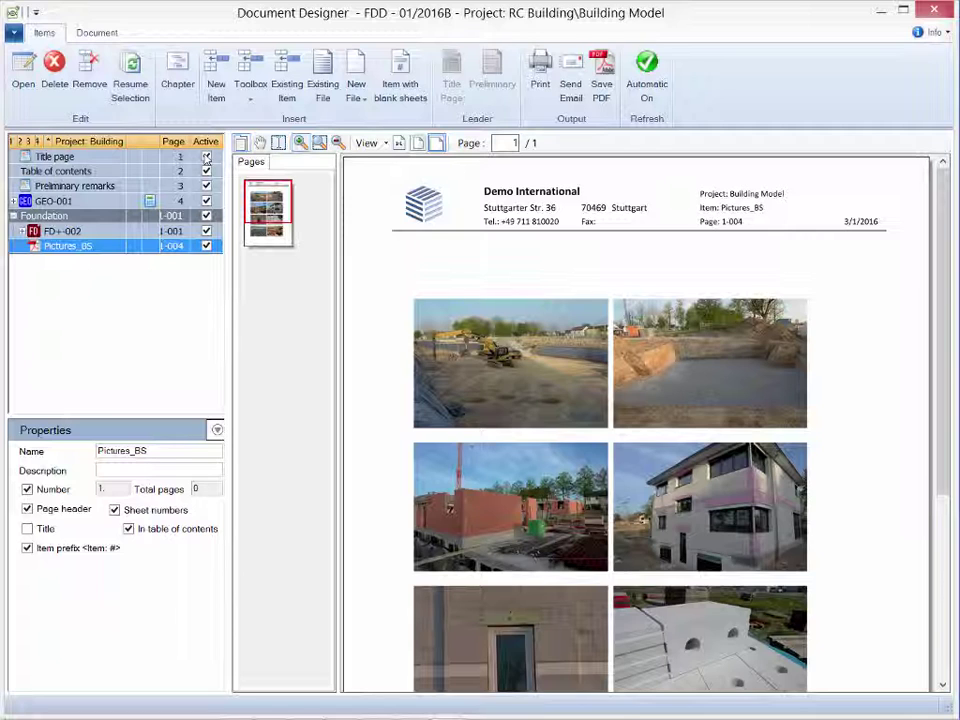
click(206, 246)
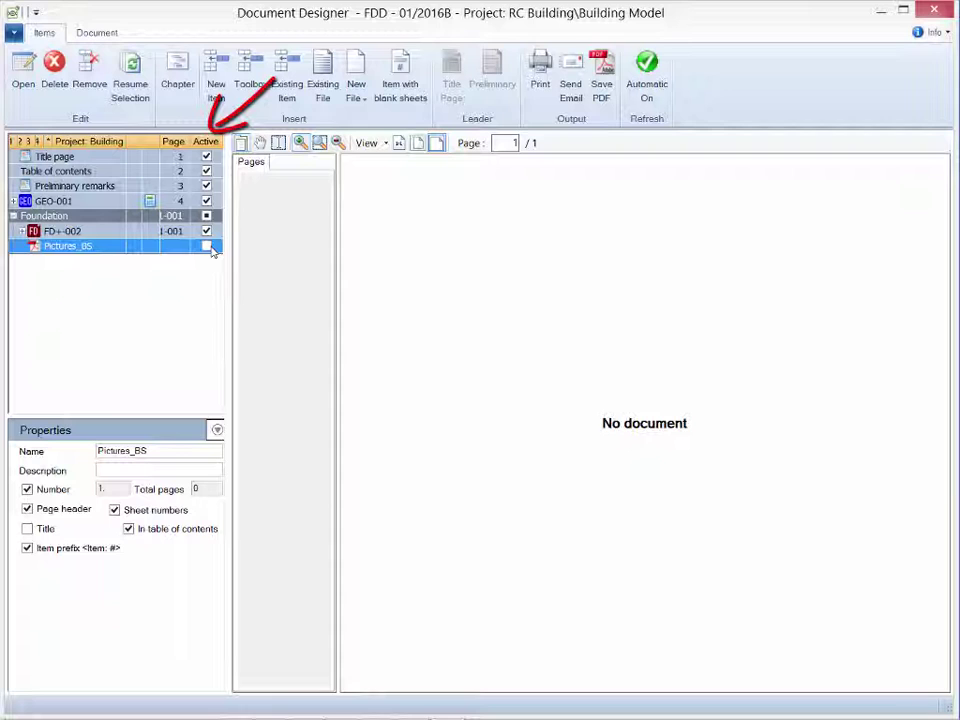
click(206, 246)
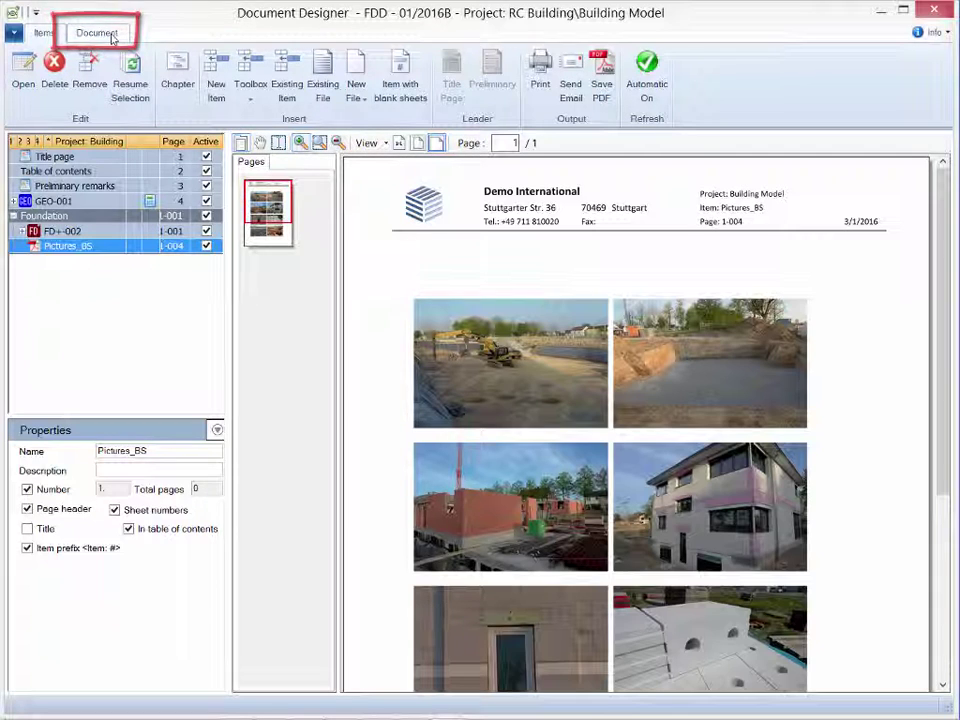
- Compile the 71-page document, review contents, preliminary remarks and the final site-photo page, then open page layout settings
click(110, 35)
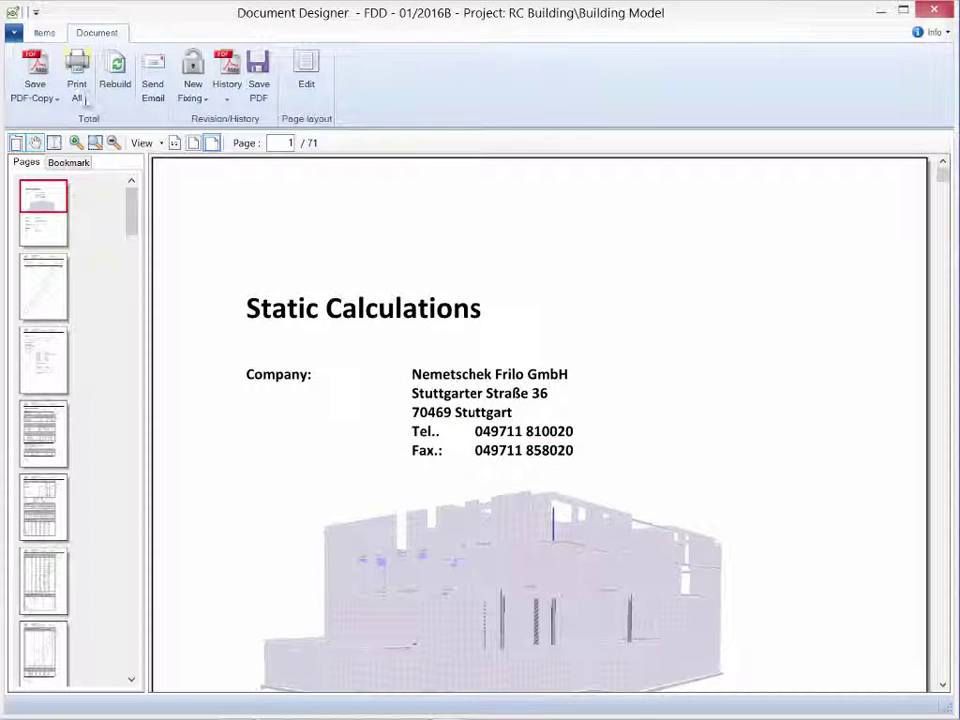
click(40, 298)
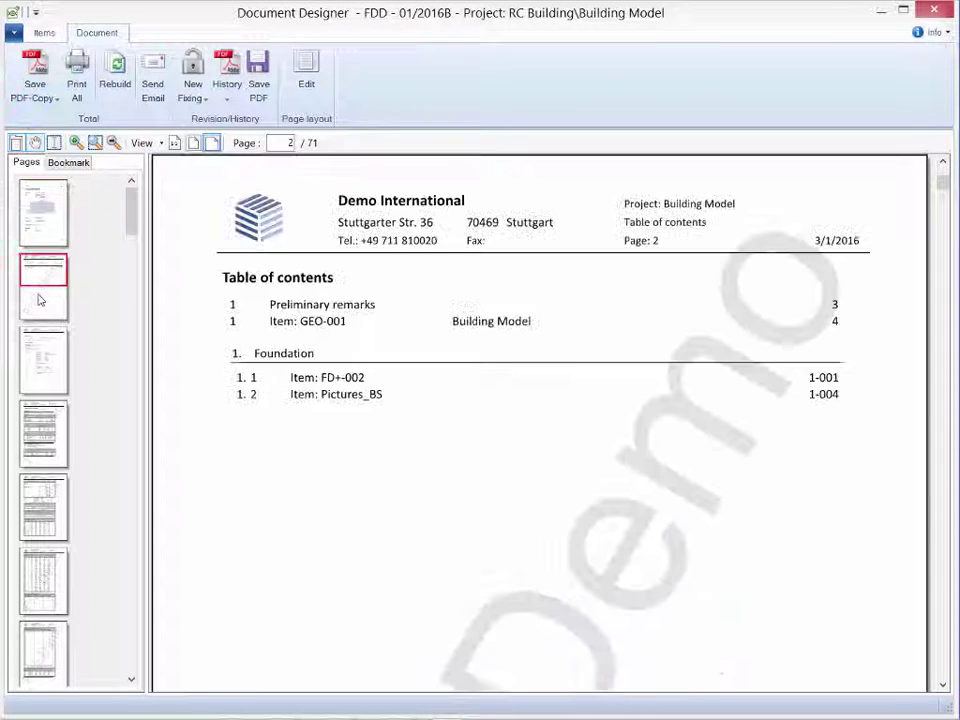
click(40, 360)
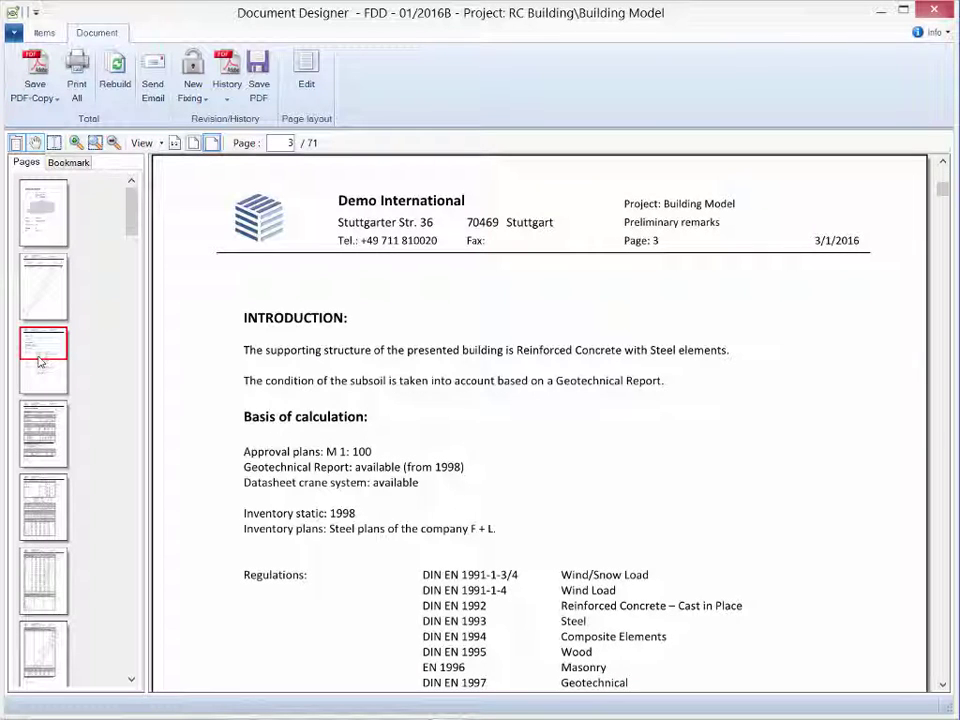
drag(131, 205, 110, 713)
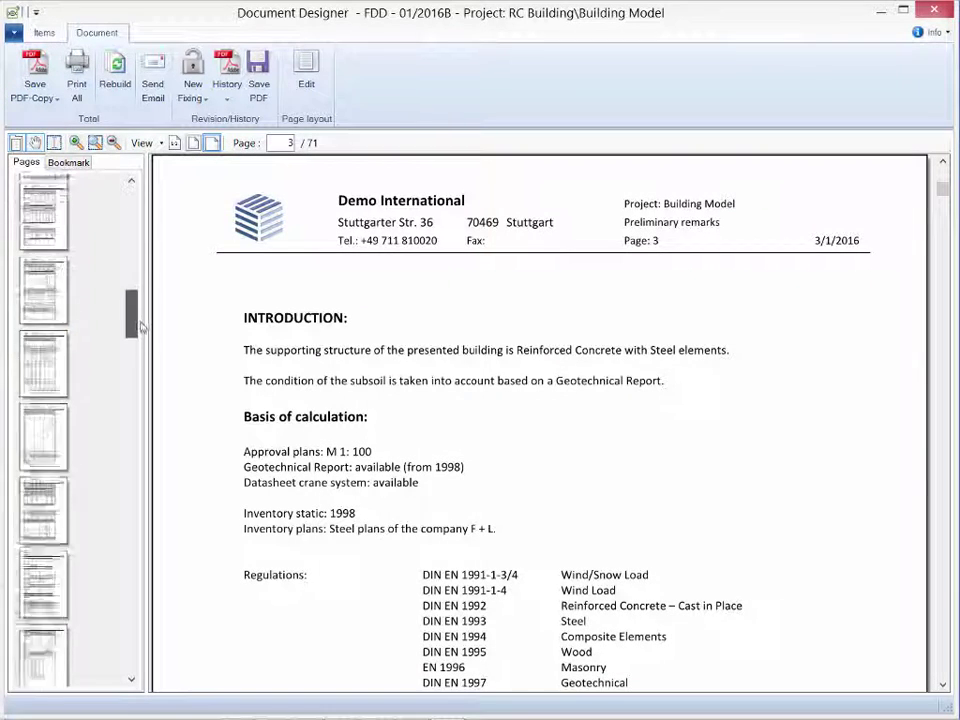
click(48, 652)
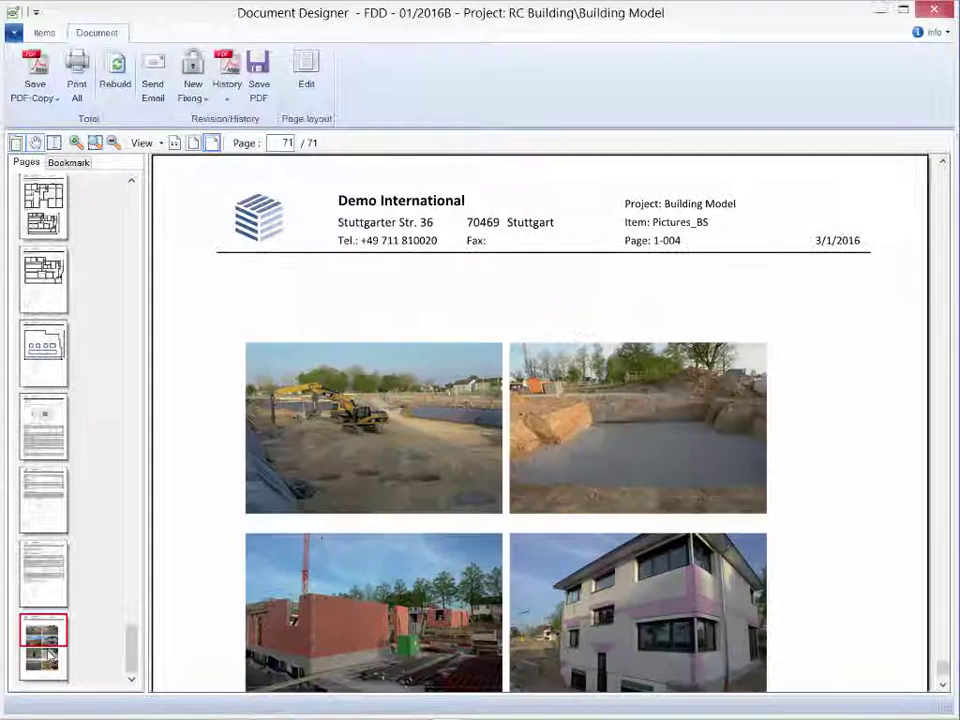
click(302, 68)
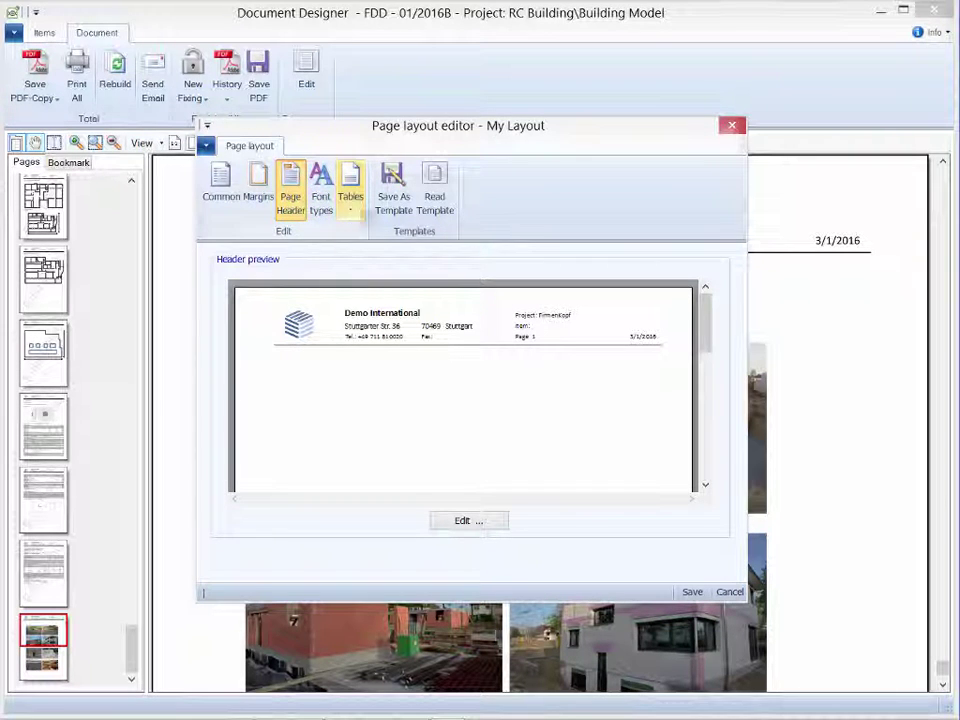
click(441, 207)
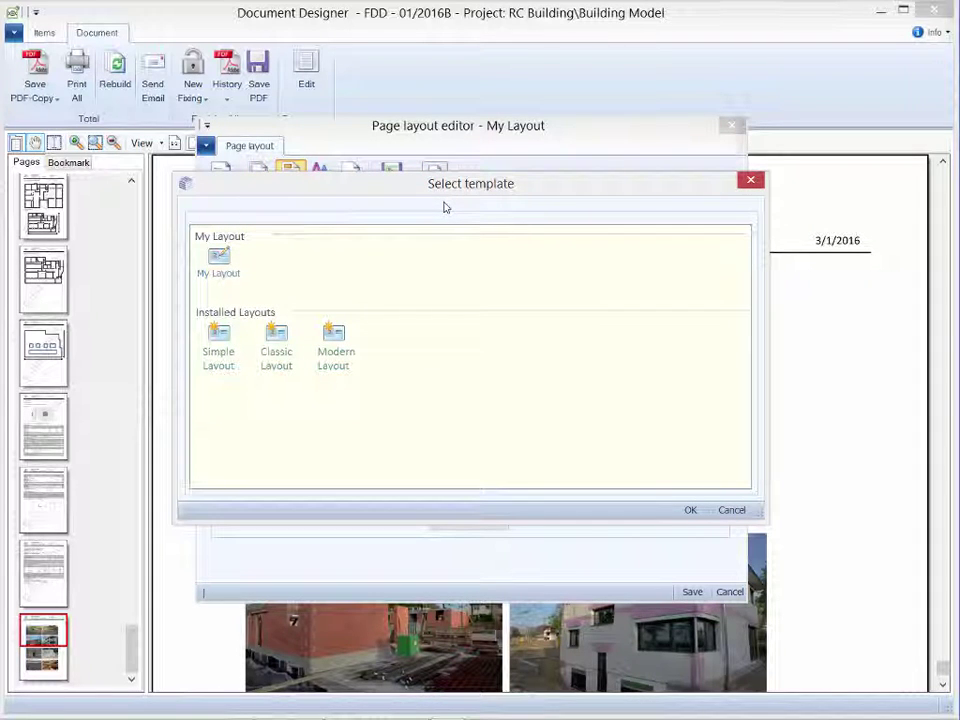
click(752, 182)
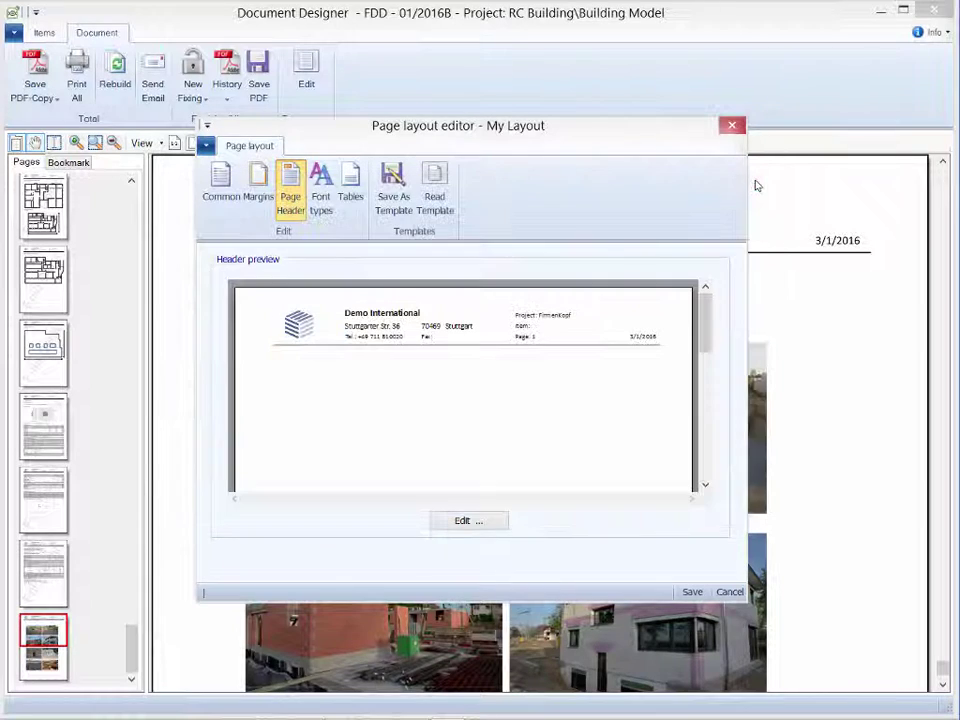
- Close the page layout editor, check the New Fixing options and dismiss the Send Mail form
click(732, 125)
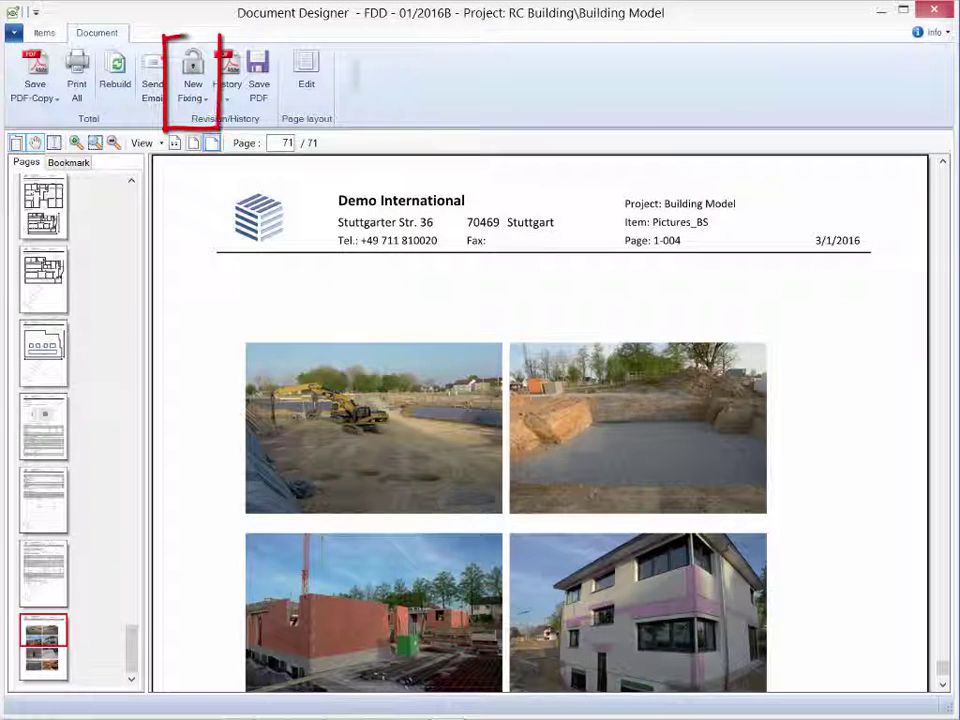
click(194, 100)
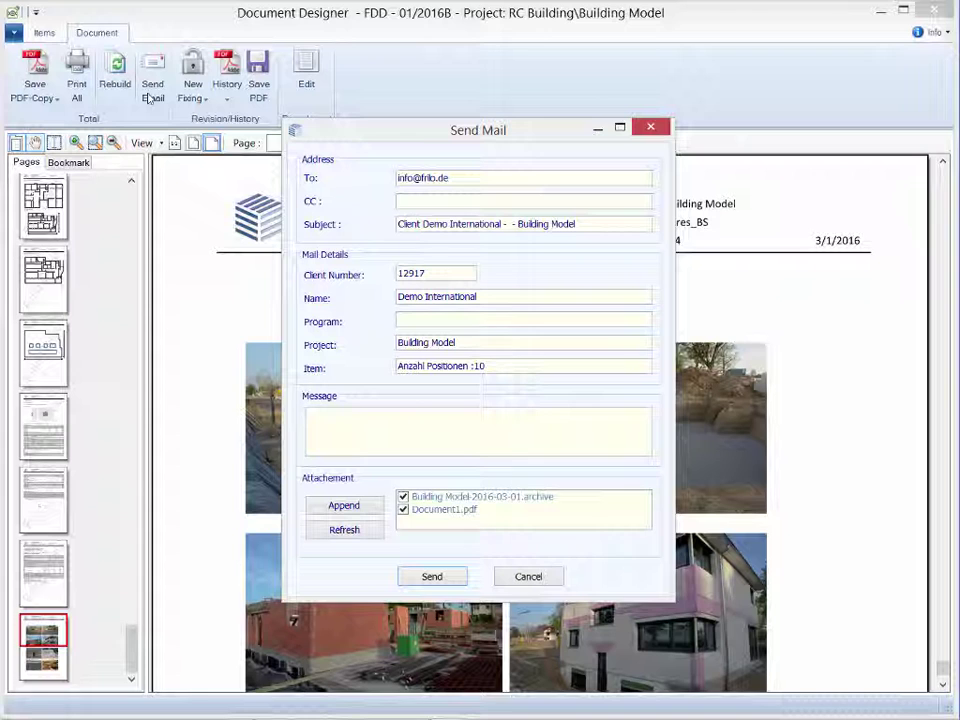
click(650, 128)
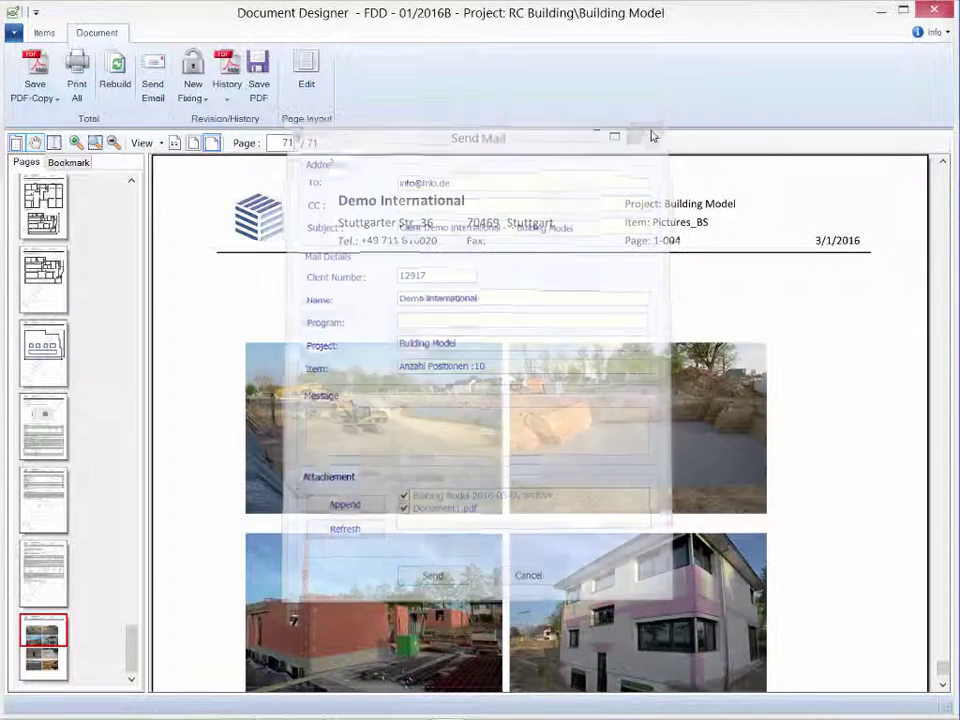
click(933, 9)
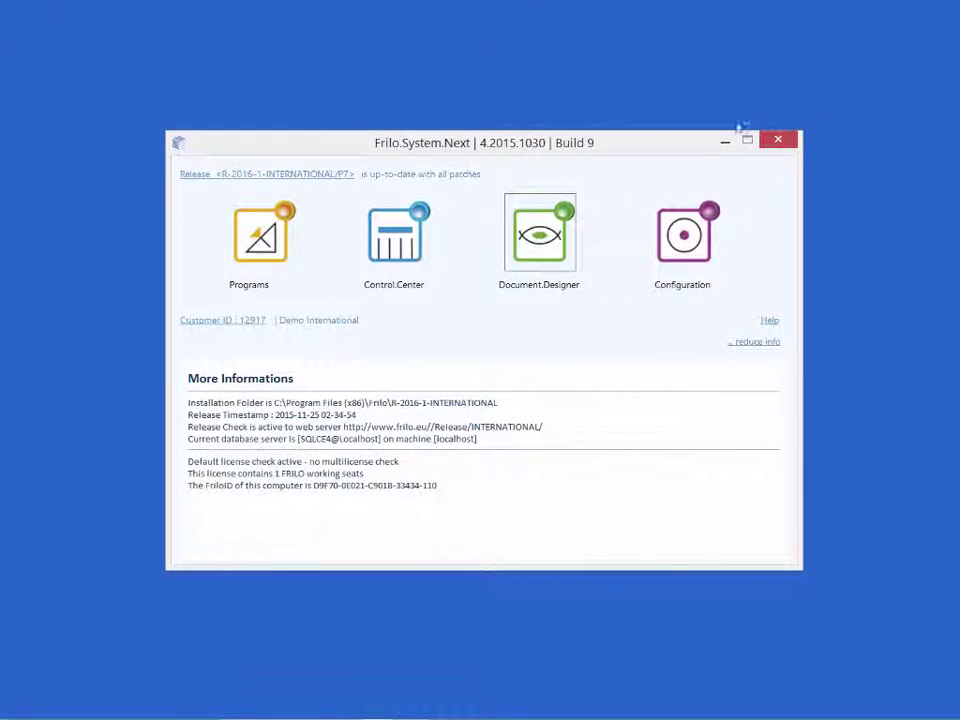
click(398, 252)
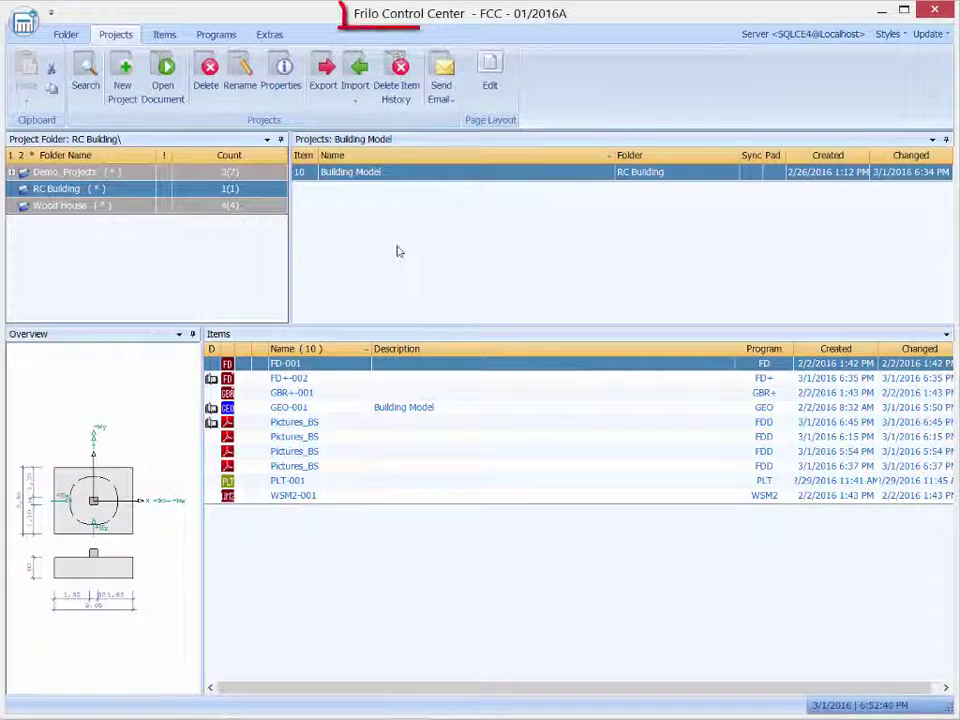
right_click(370, 173)
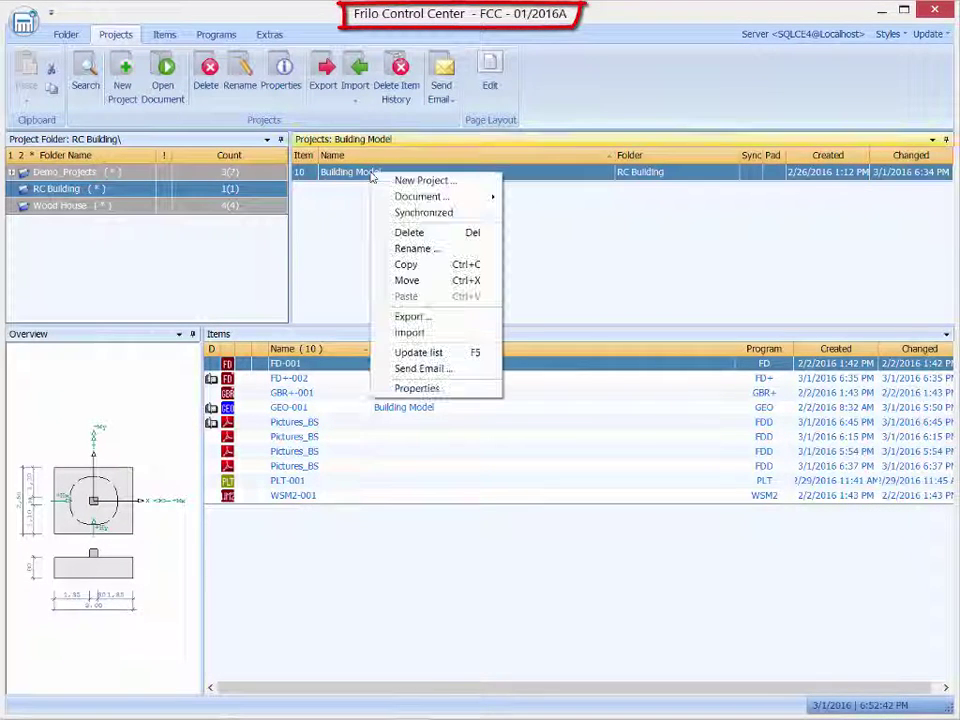
mouse_move(422, 196)
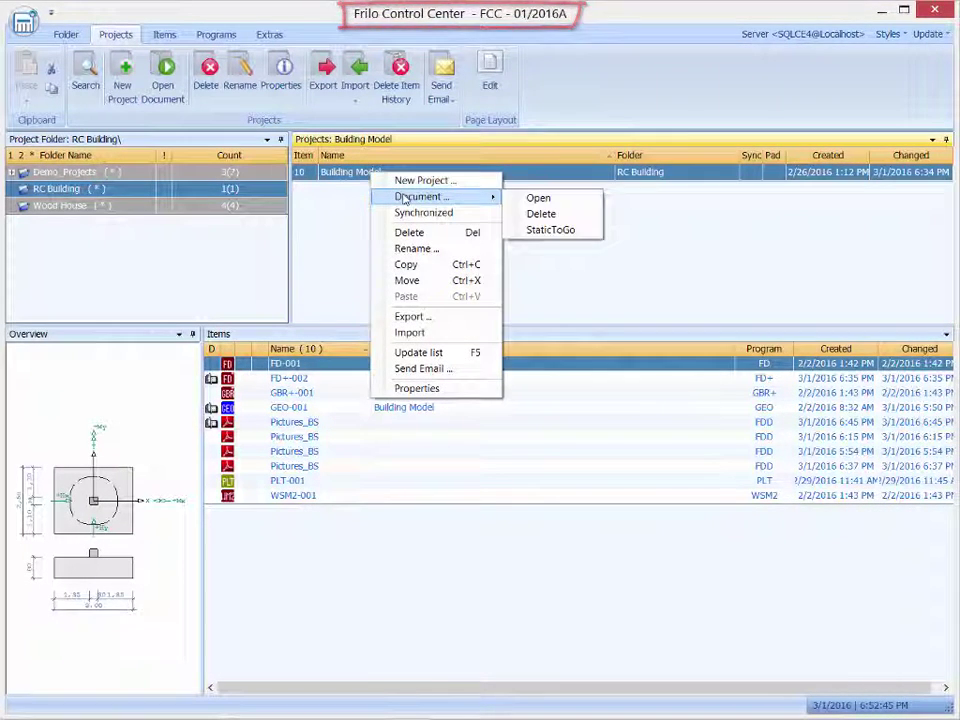
click(538, 198)
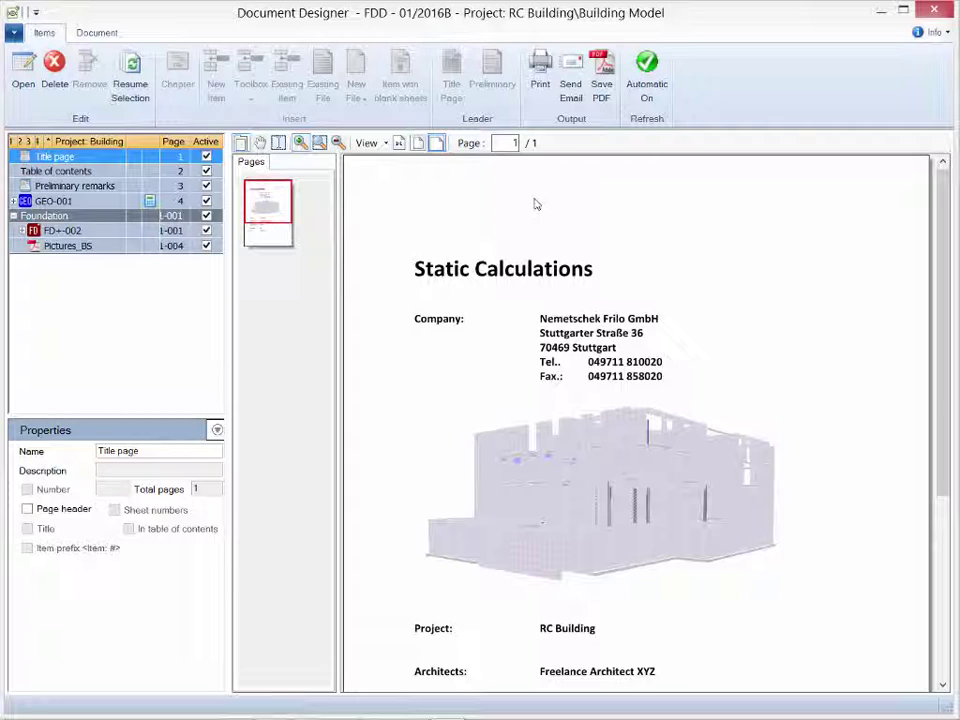
click(935, 10)
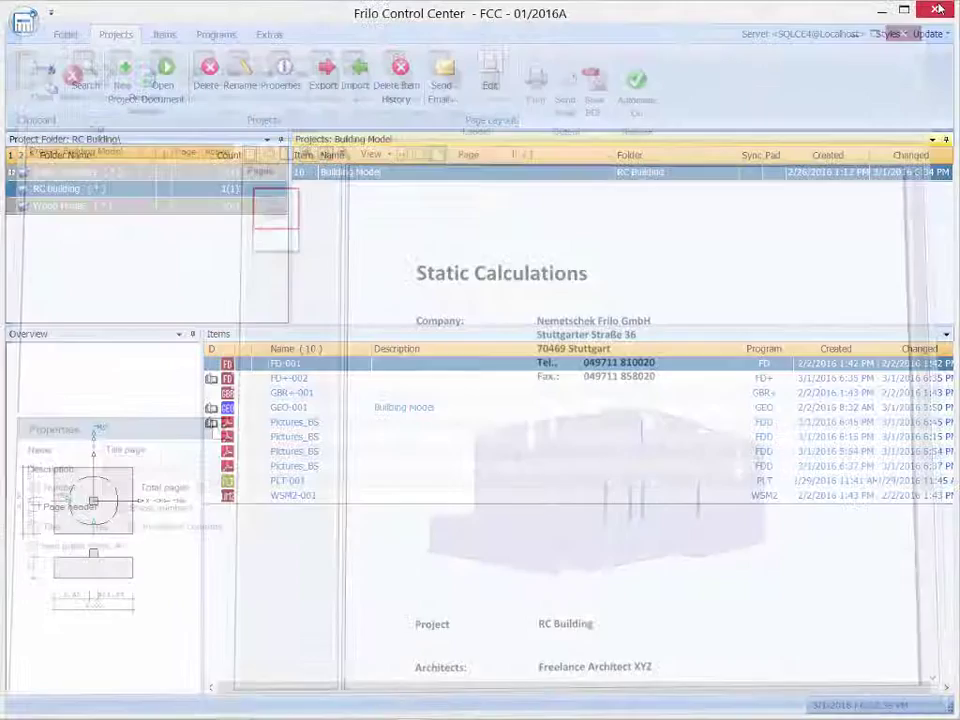
click(938, 9)
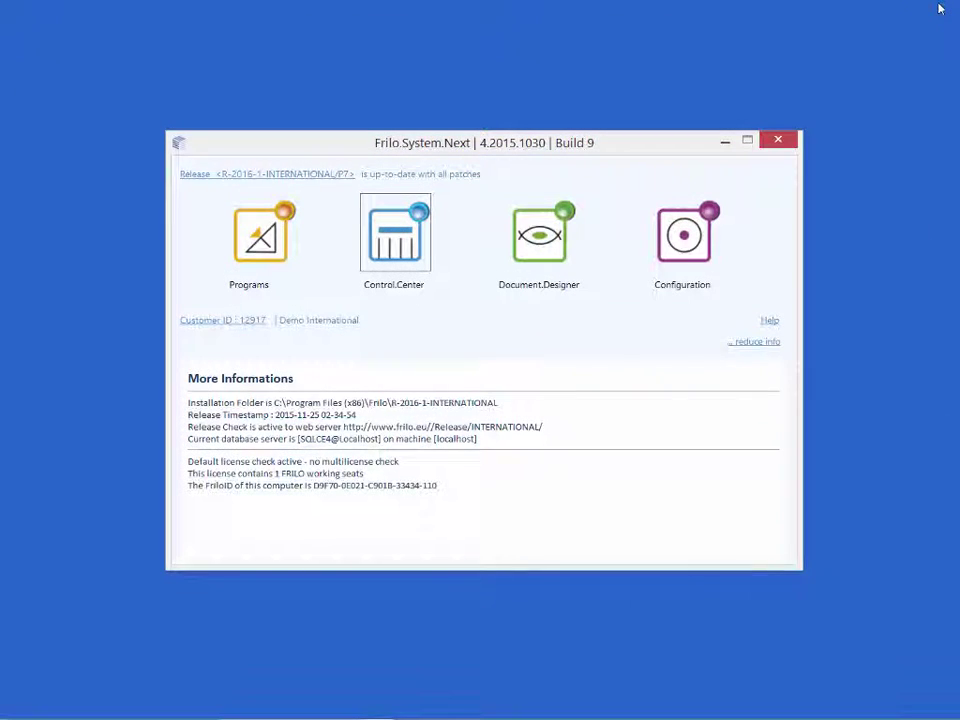